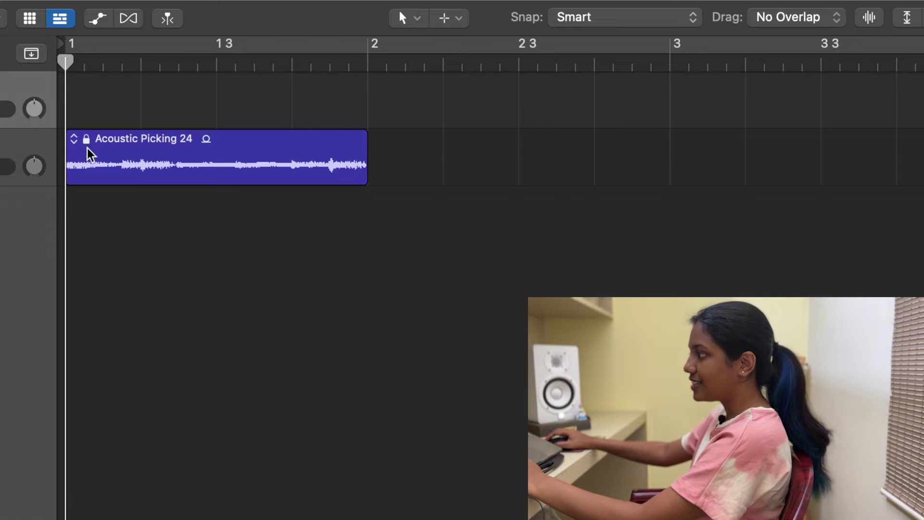
# Check that the locked Acoustic Picking 24 region can't be dragged later or onto another track
pyautogui.scroll(3, 188, 145)
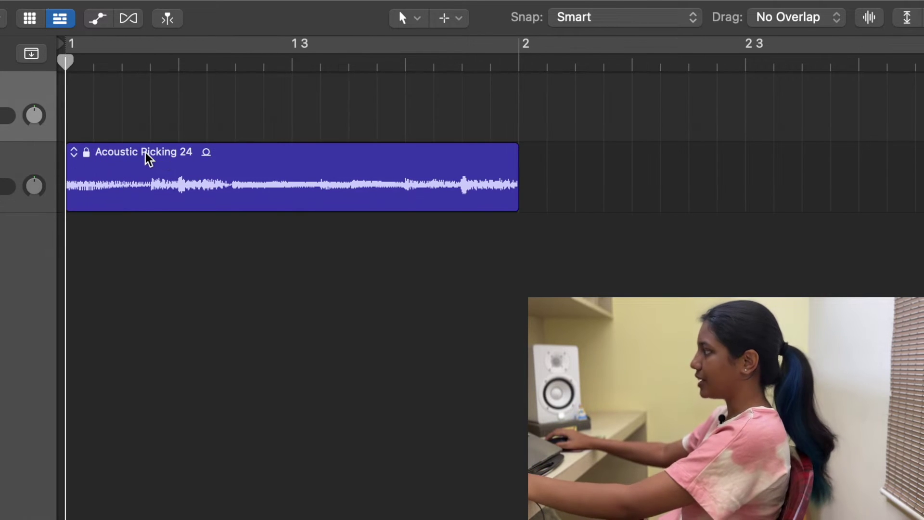
pyautogui.click(224, 164)
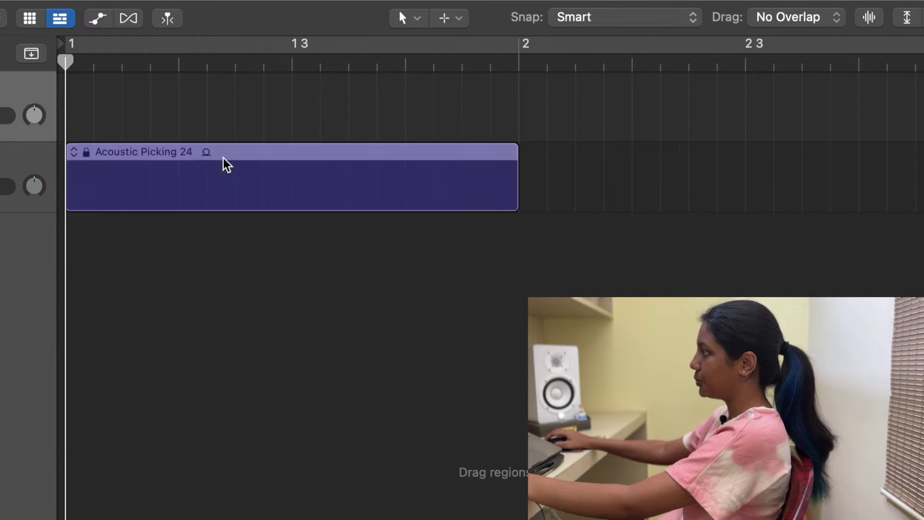
pyautogui.moveTo(226, 164); pyautogui.dragTo(486, 171)
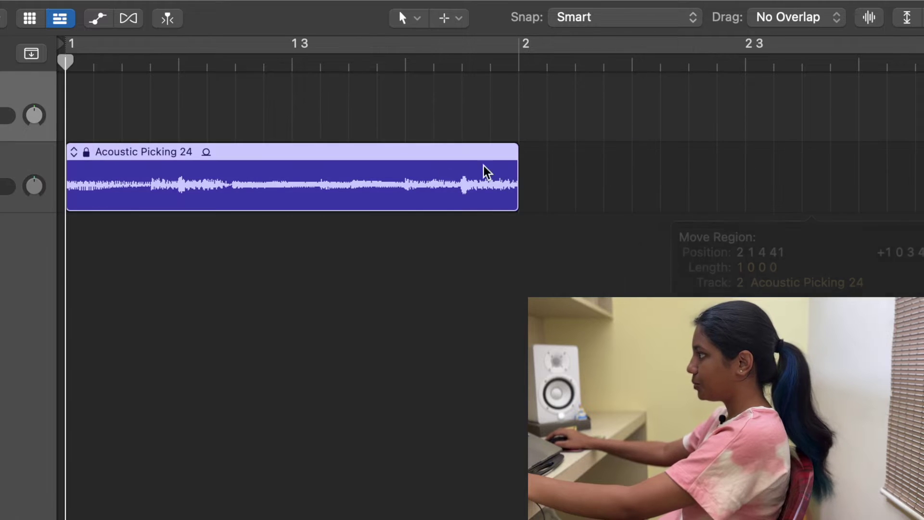
pyautogui.moveTo(332, 166); pyautogui.dragTo(211, 309)
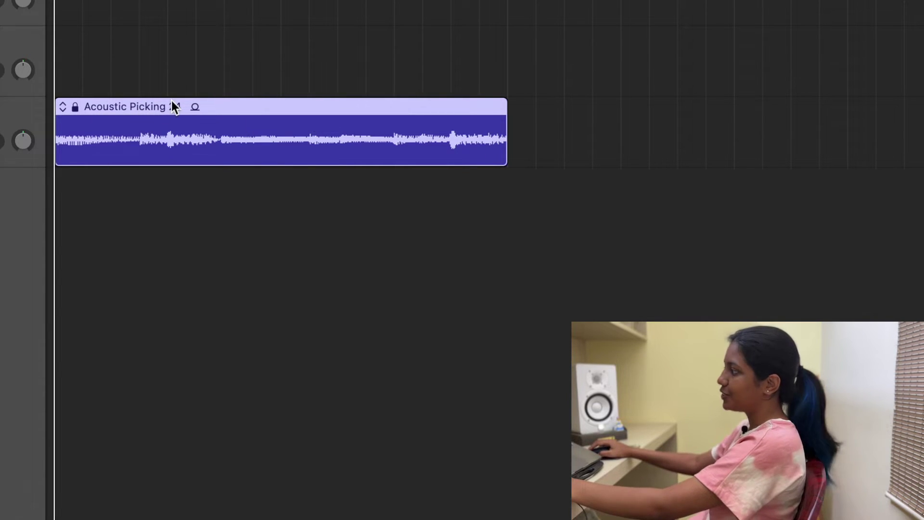
# Unlock the Acoustic Picking 24 region's SMPTE position from its Edit > SMPTE Lock menu
pyautogui.rightClick(158, 111)
pyautogui.moveTo(195, 235)
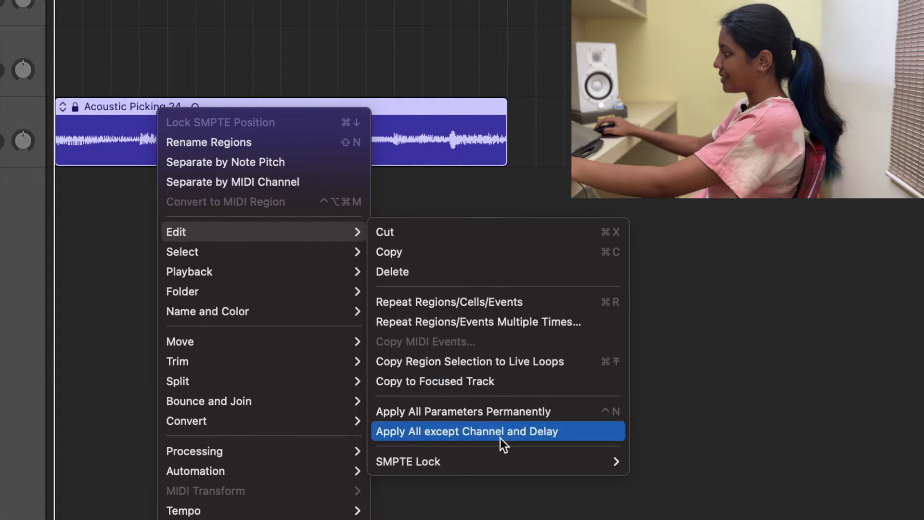
pyautogui.moveTo(432, 462)
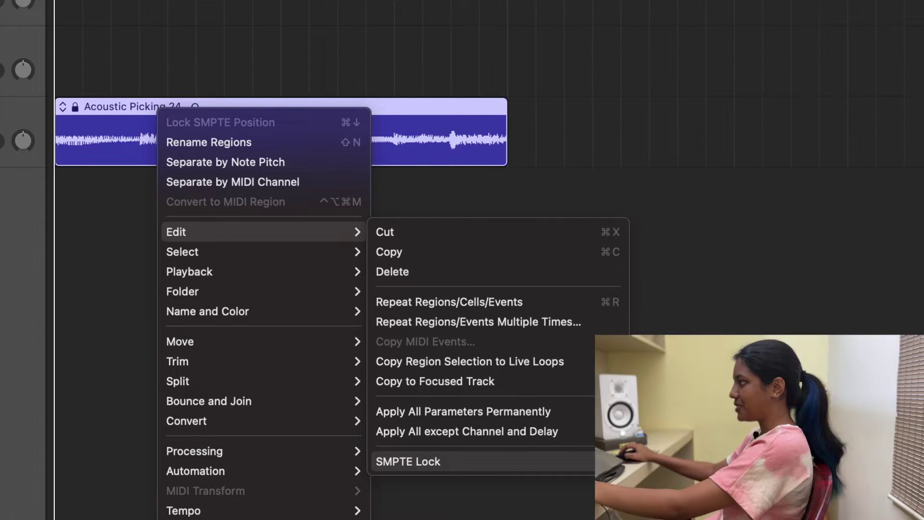
pyautogui.click(707, 480)
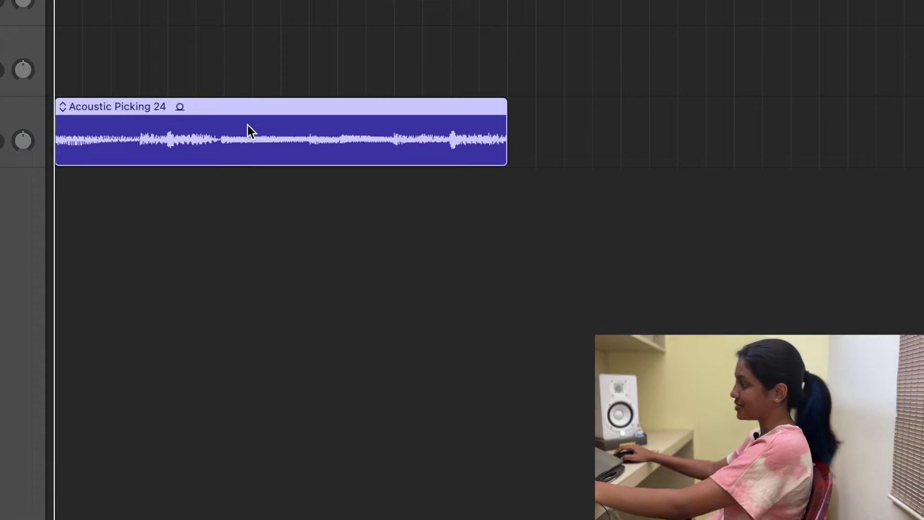
# Drag the unlocked Acoustic Picking 24 region to bar 1 on Audio 4, then zoom out
pyautogui.moveTo(219, 117); pyautogui.dragTo(255, 101)
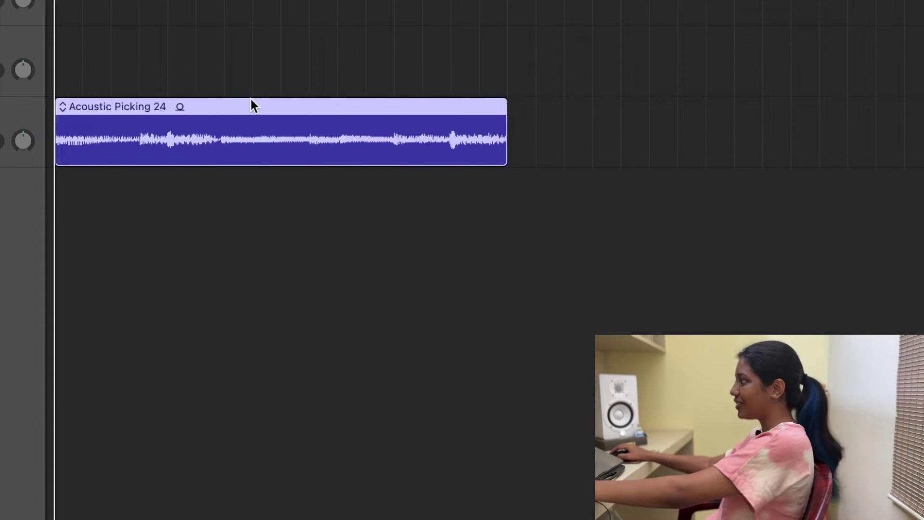
pyautogui.scroll(-5, 251, 100)
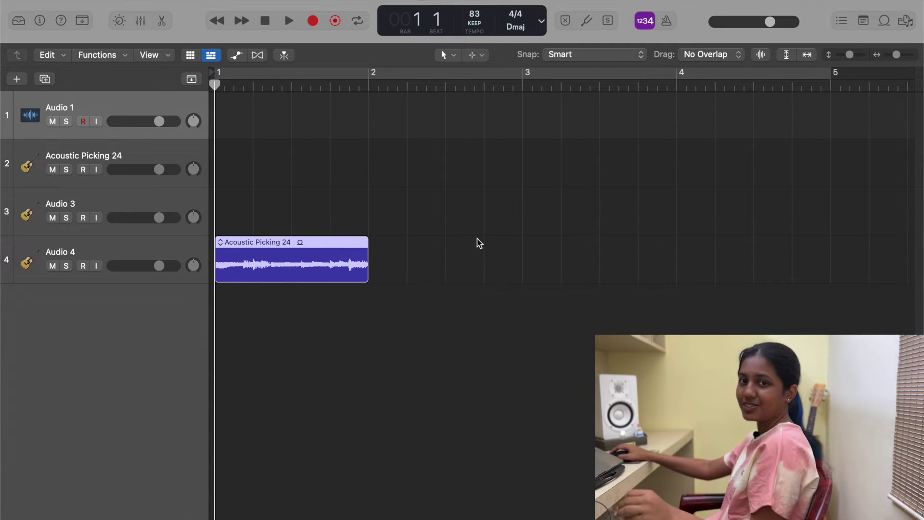
# Add a new Audio 5 track and copy the Acoustic Picking region onto Audio 5 and Audio 1
pyautogui.press('alt+super+a')
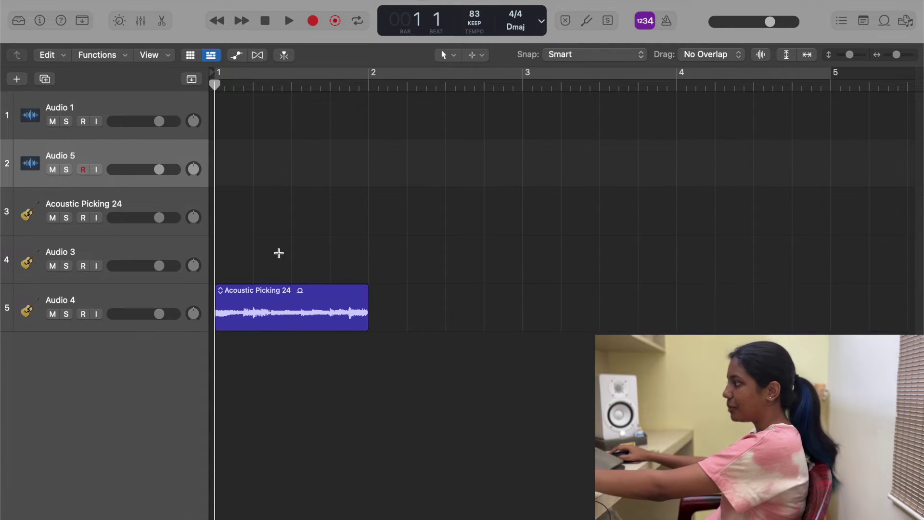
pyautogui.moveTo(286, 296); pyautogui.dragTo(275, 162)
pyautogui.moveTo(273, 125); pyautogui.dragTo(245, 111)
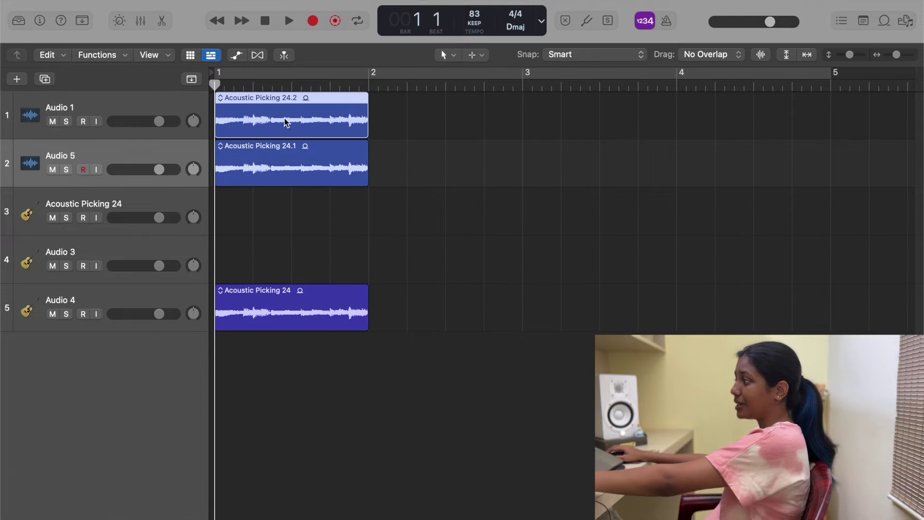
# Cut the Audio 1, Audio 5 and Audio 4 regions into several slices with the Scissors
pyautogui.keyDown('super'); pyautogui.click(236, 119); pyautogui.keyUp('super')
pyautogui.keyDown('super'); pyautogui.click(269, 118); pyautogui.keyUp('super')
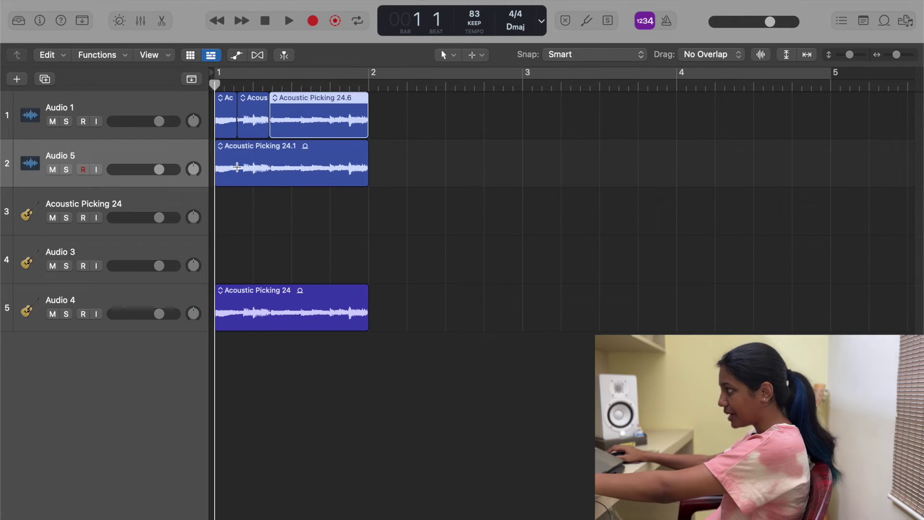
pyautogui.keyDown('super'); pyautogui.click(238, 166); pyautogui.keyUp('super')
pyautogui.keyDown('super'); pyautogui.click(273, 166); pyautogui.keyUp('super')
pyautogui.keyDown('super'); pyautogui.click(298, 164); pyautogui.keyUp('super')
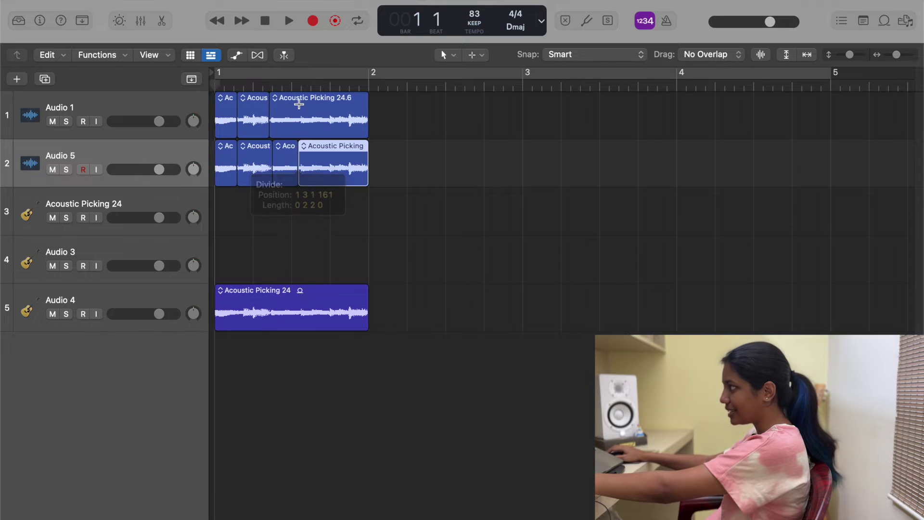
pyautogui.keyDown('super'); pyautogui.click(299, 121); pyautogui.keyUp('super')
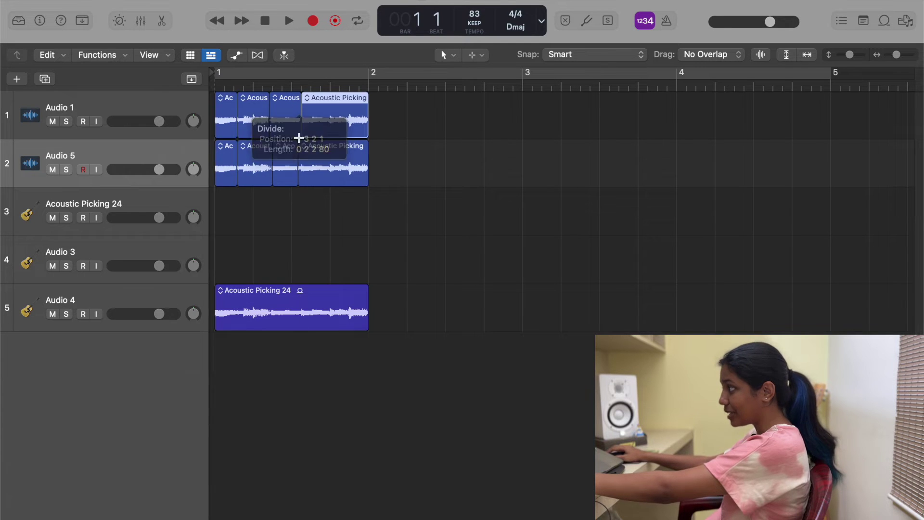
pyautogui.keyDown('super'); pyautogui.click(232, 300); pyautogui.keyUp('super')
pyautogui.keyDown('super'); pyautogui.click(271, 300); pyautogui.keyUp('super')
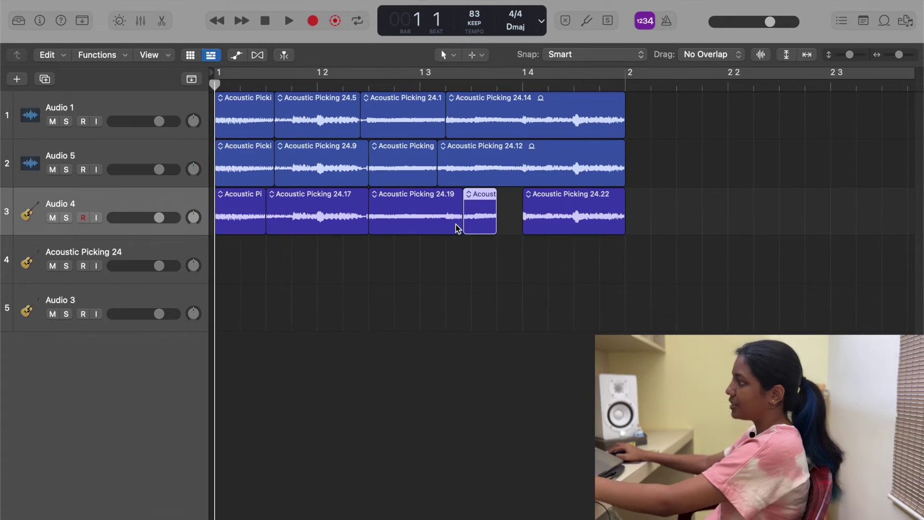
# Trim a gap, then select the three short slices on Audio 1, 5 and 4 and nudge them later
pyautogui.moveTo(495, 224); pyautogui.dragTo(487, 224)
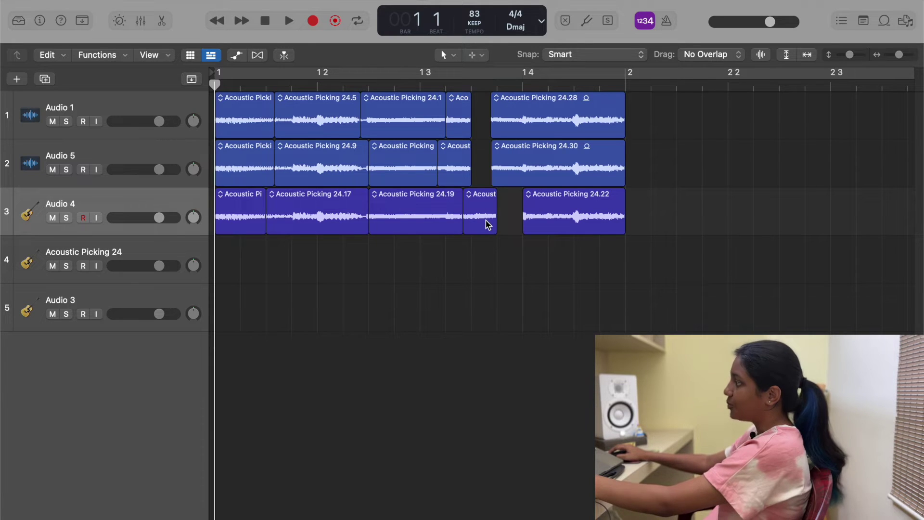
pyautogui.moveTo(476, 103); pyautogui.dragTo(471, 193)
pyautogui.moveTo(474, 114); pyautogui.dragTo(474, 191)
pyautogui.keyDown('shift'); pyautogui.click(451, 151); pyautogui.keyUp('shift')
pyautogui.keyDown('shift'); pyautogui.click(459, 115); pyautogui.keyUp('shift')
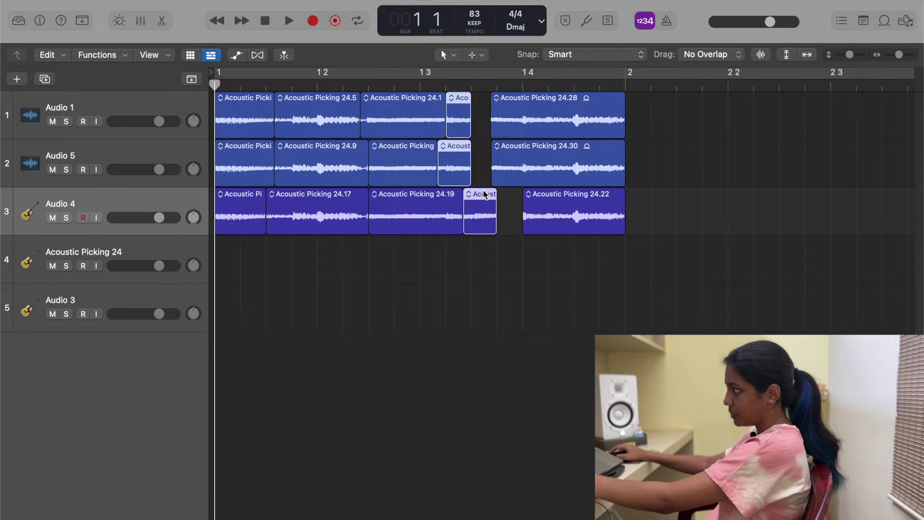
pyautogui.press('super+Right')
pyautogui.press('super+Right')
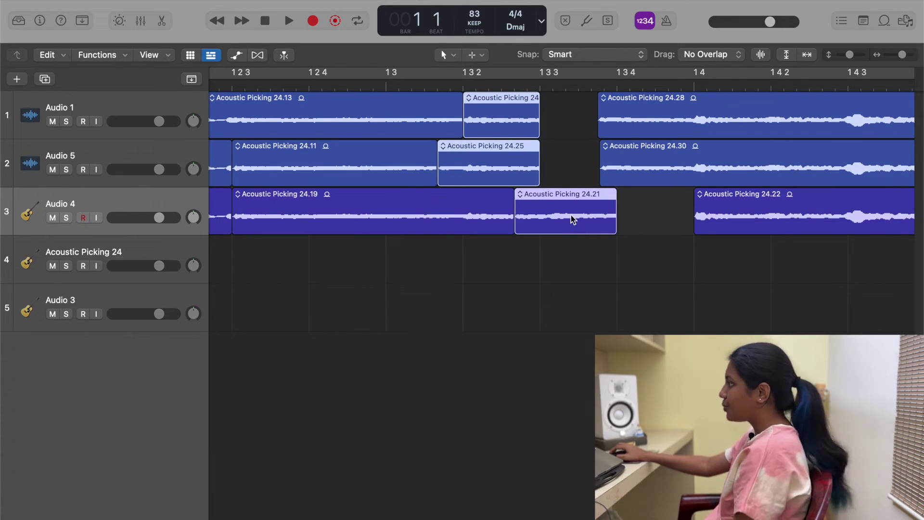
pyautogui.moveTo(550, 197); pyautogui.dragTo(572, 195)
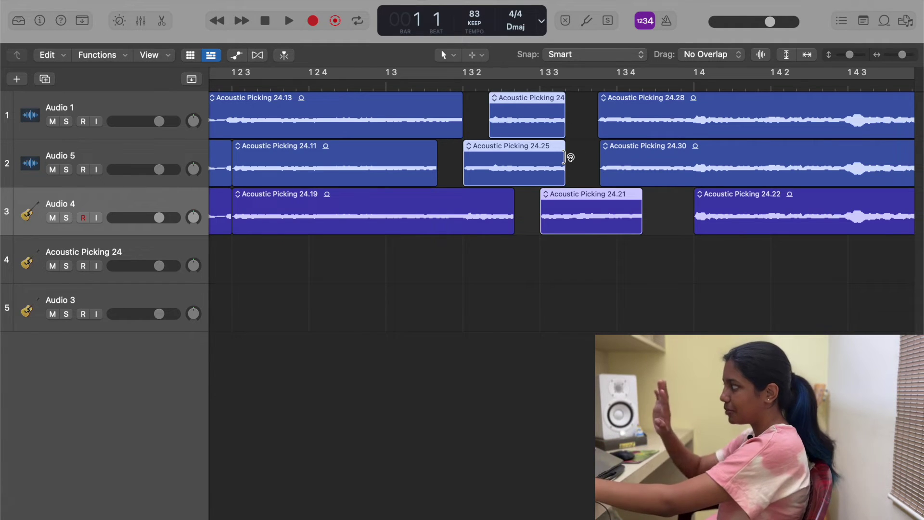
# Lock all Audio 1 and Audio 5 regions to their SMPTE positions, then select the short slices on all three tracks
pyautogui.press('super+Left')
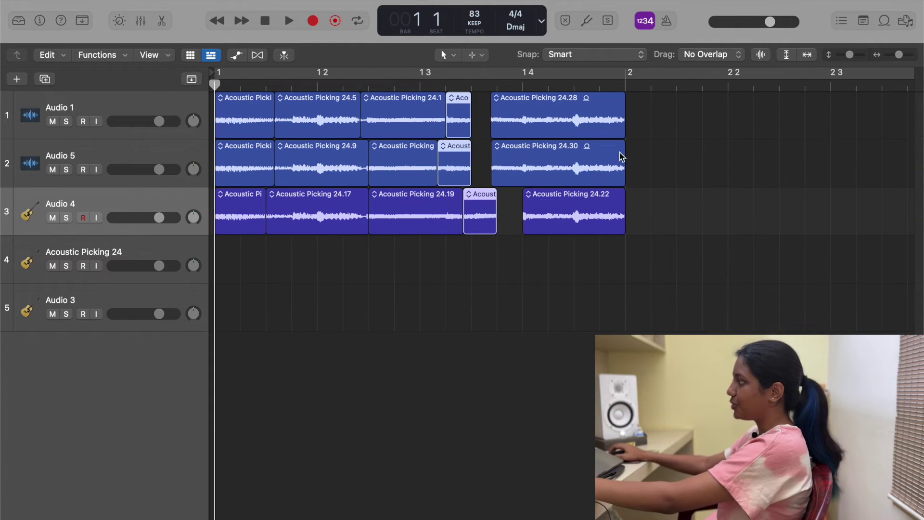
pyautogui.click(646, 145)
pyautogui.moveTo(678, 113); pyautogui.dragTo(245, 170)
pyautogui.rightClick(245, 170)
pyautogui.moveTo(311, 249)
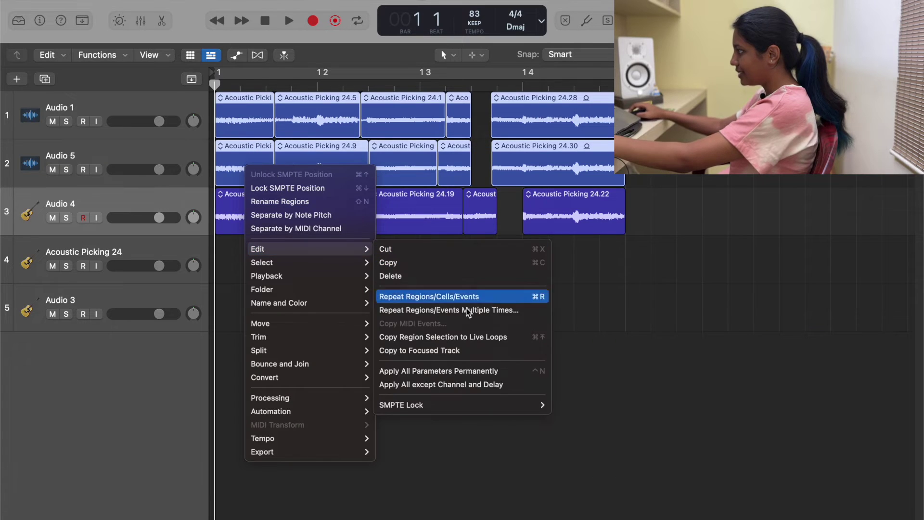
pyautogui.moveTo(450, 405)
pyautogui.click(560, 408)
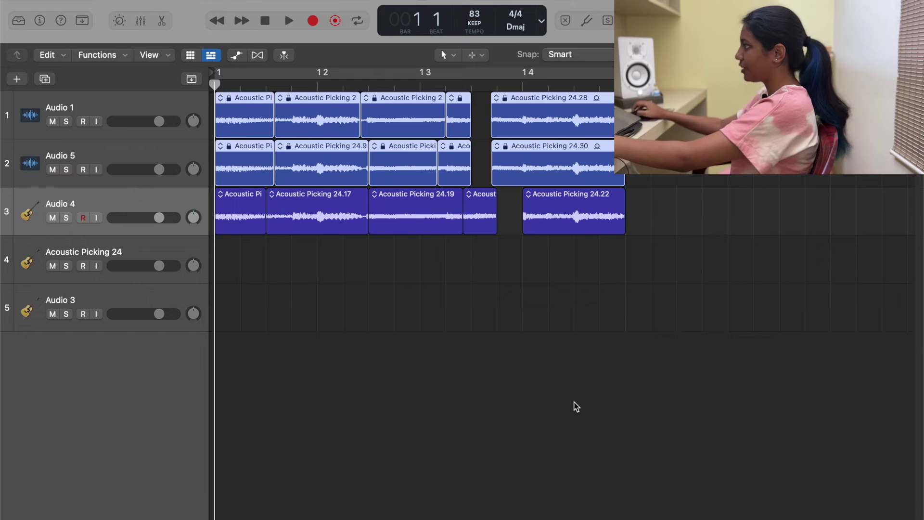
pyautogui.press('super+Right')
pyautogui.moveTo(541, 115); pyautogui.dragTo(556, 215)
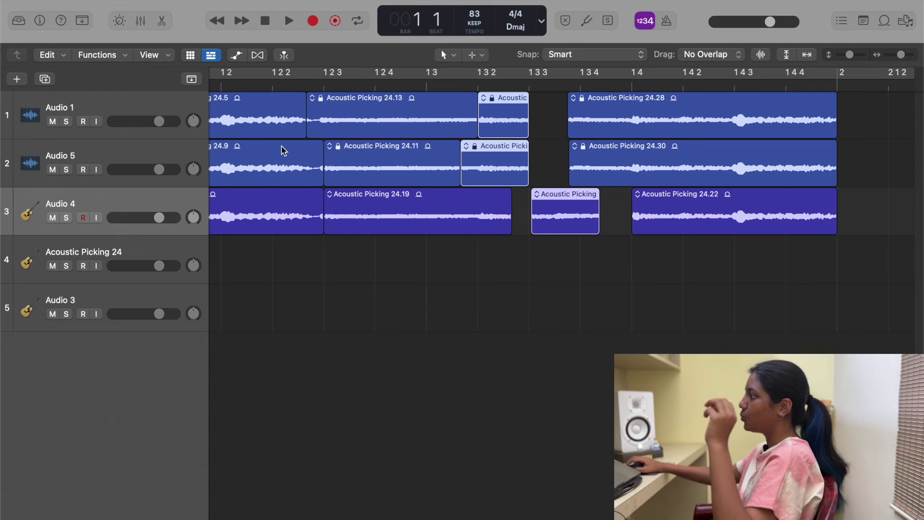
# Select all regions on the Audio 1 track
pyautogui.moveTo(872, 107); pyautogui.dragTo(229, 104)
pyautogui.rightClick(337, 120)
pyautogui.moveTo(384, 200)
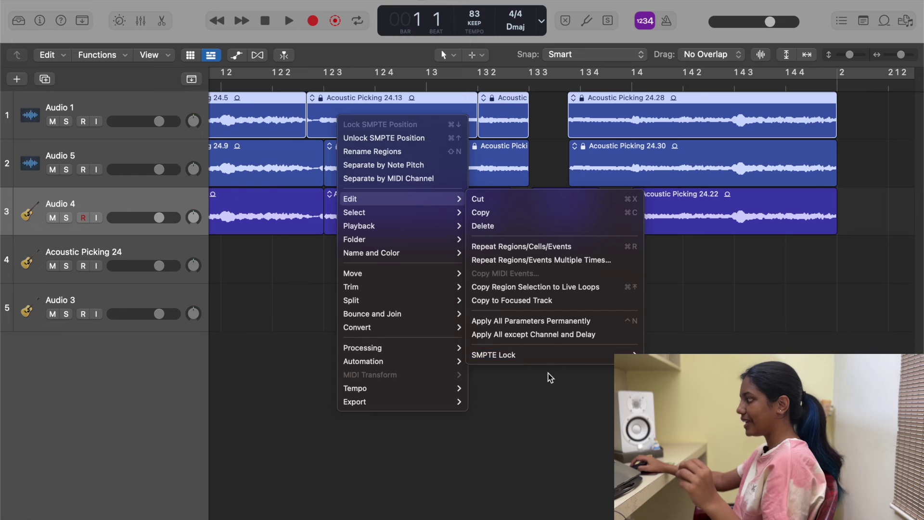
pyautogui.moveTo(590, 360)
pyautogui.click(574, 414)
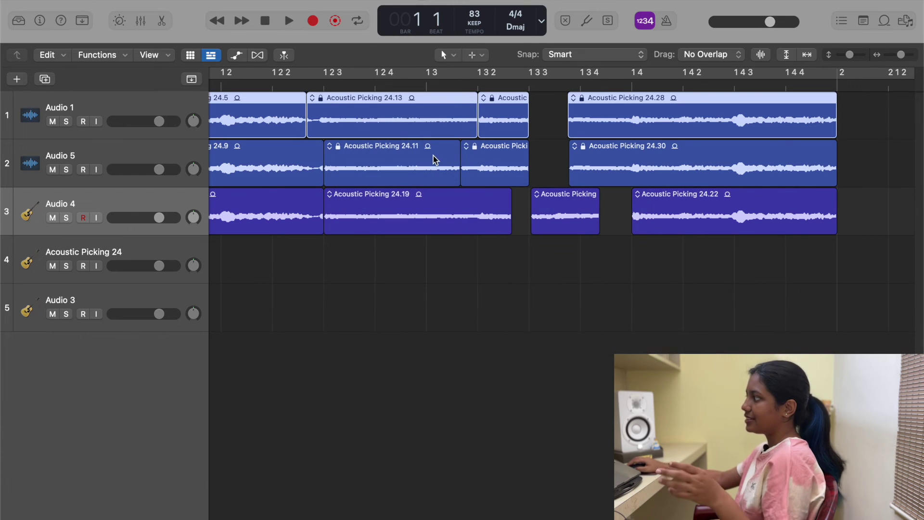